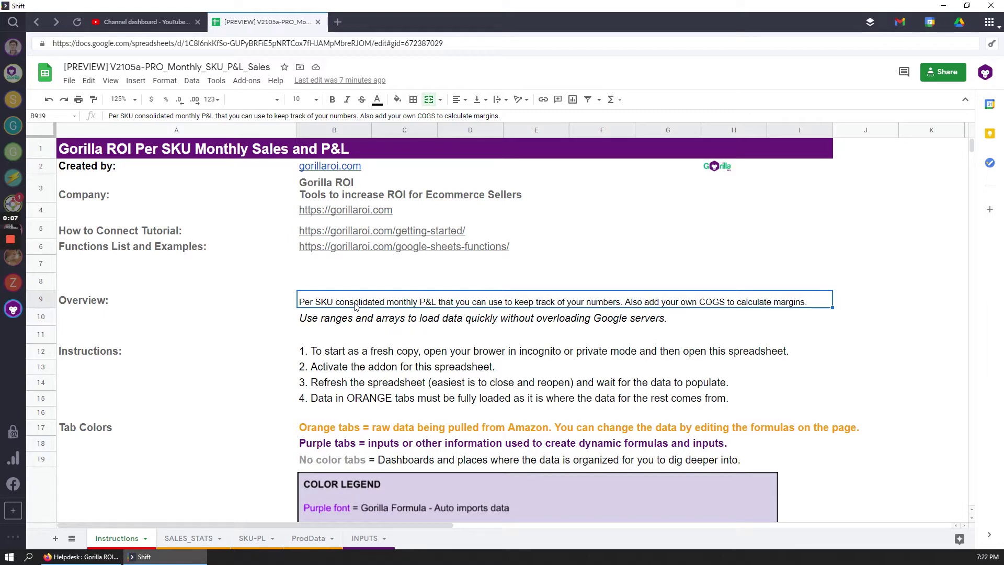
Step: Scroll through the Instructions sheet's colour legend and the PL, SALES_STATS, SKU-PL, ProdData and INPUTS tab definitions
click(398, 333)
scroll(358, 391, down, 3)
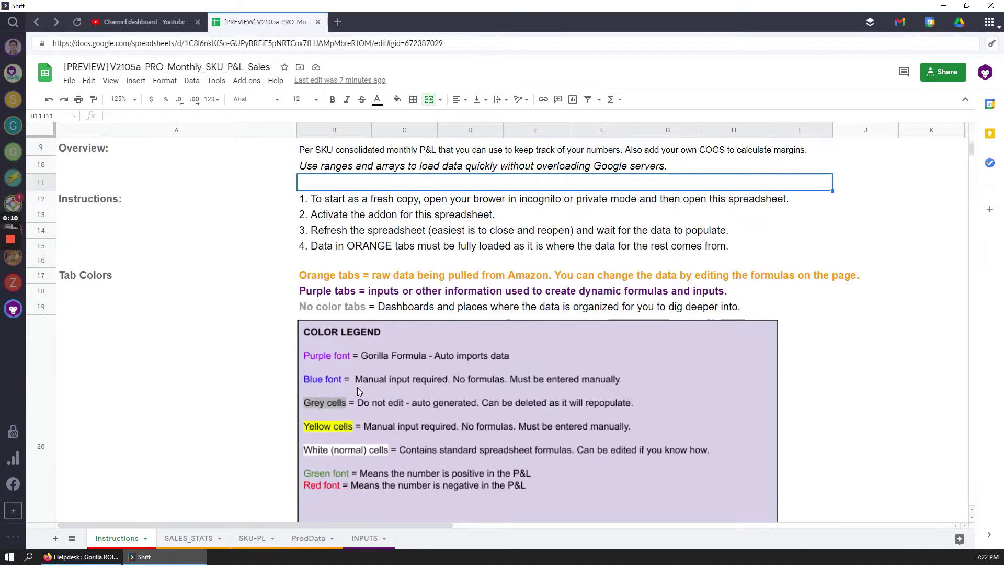
scroll(358, 391, down, 1)
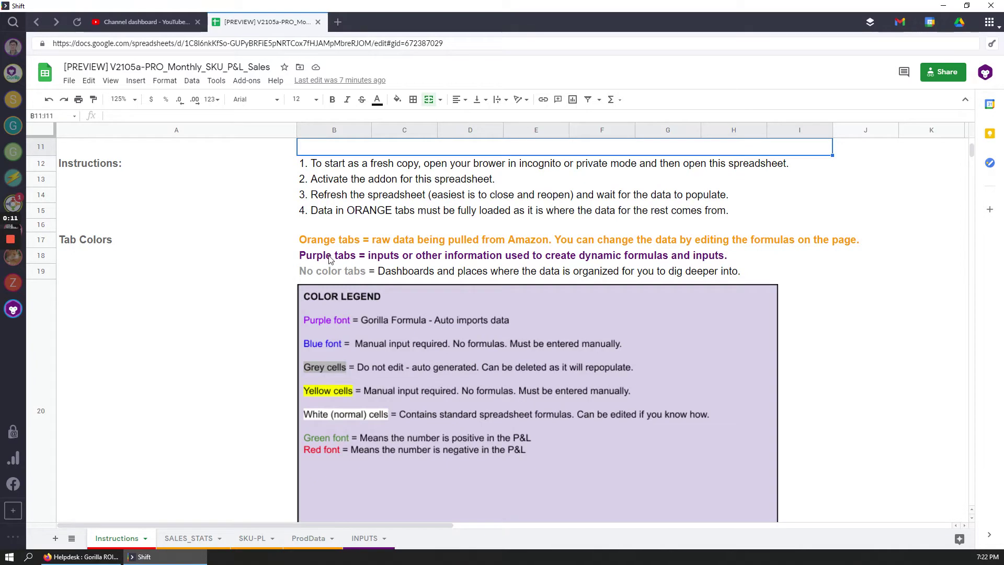
scroll(345, 344, down, 1)
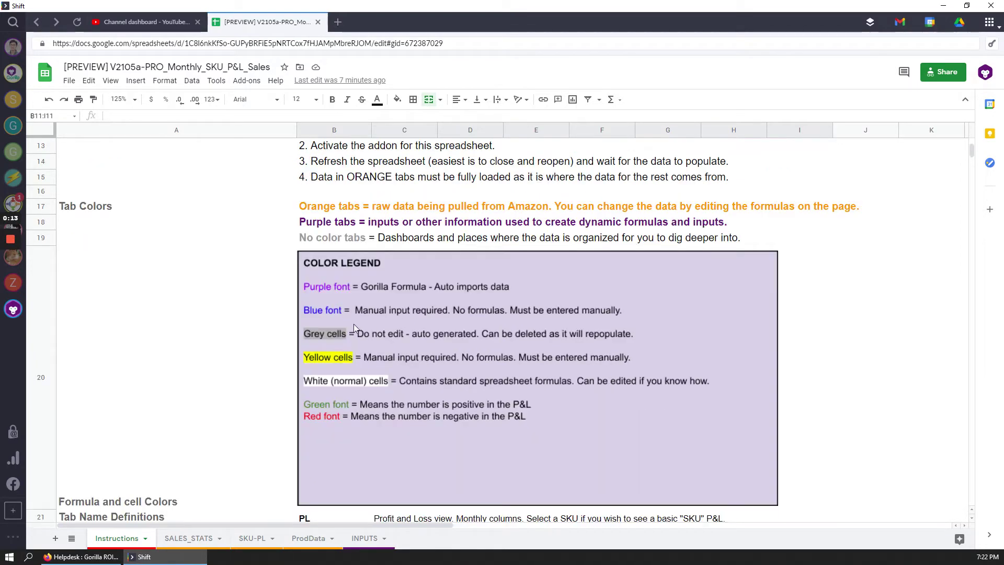
scroll(366, 335, down, 3)
scroll(320, 347, up, 2)
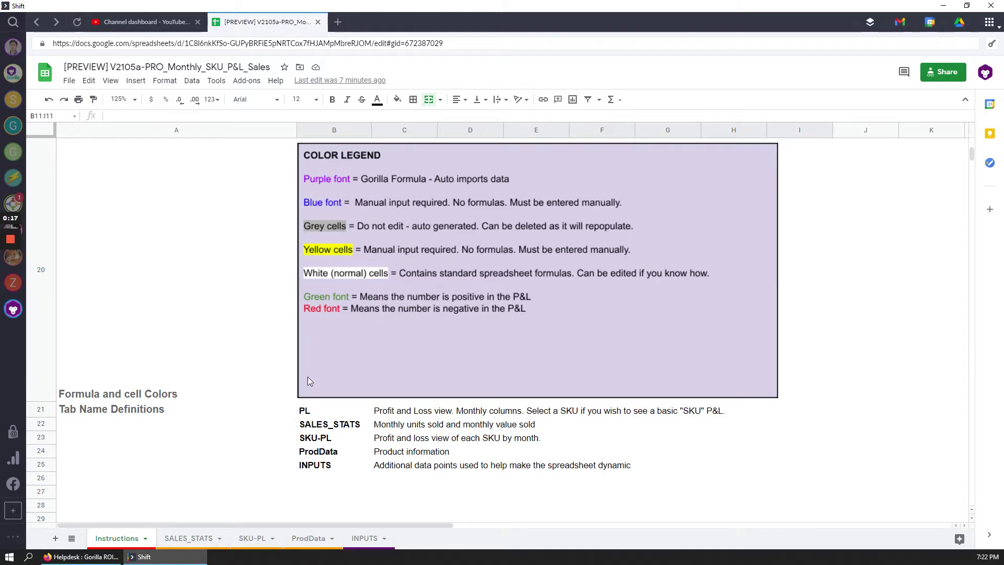
click(189, 540)
click(260, 541)
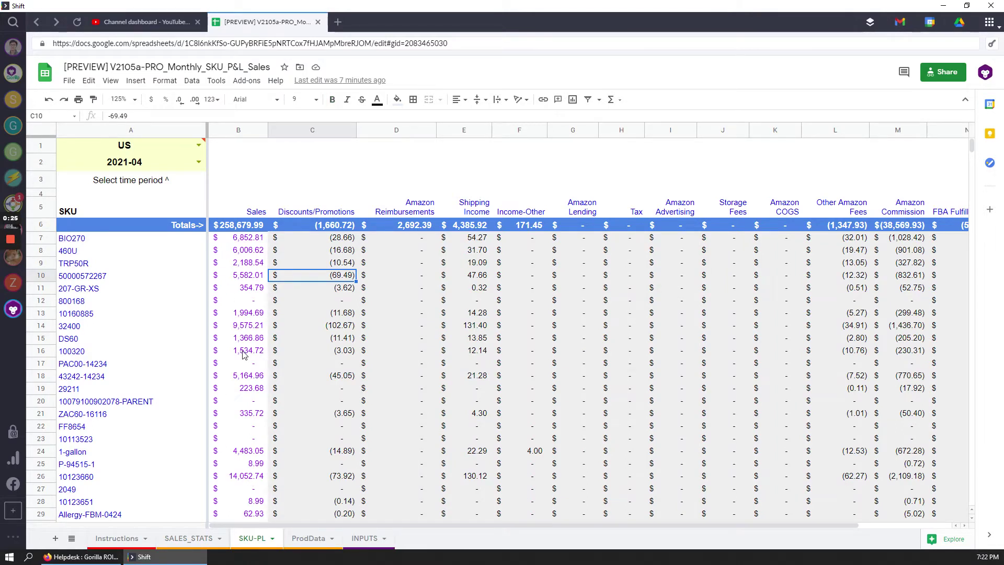
click(205, 538)
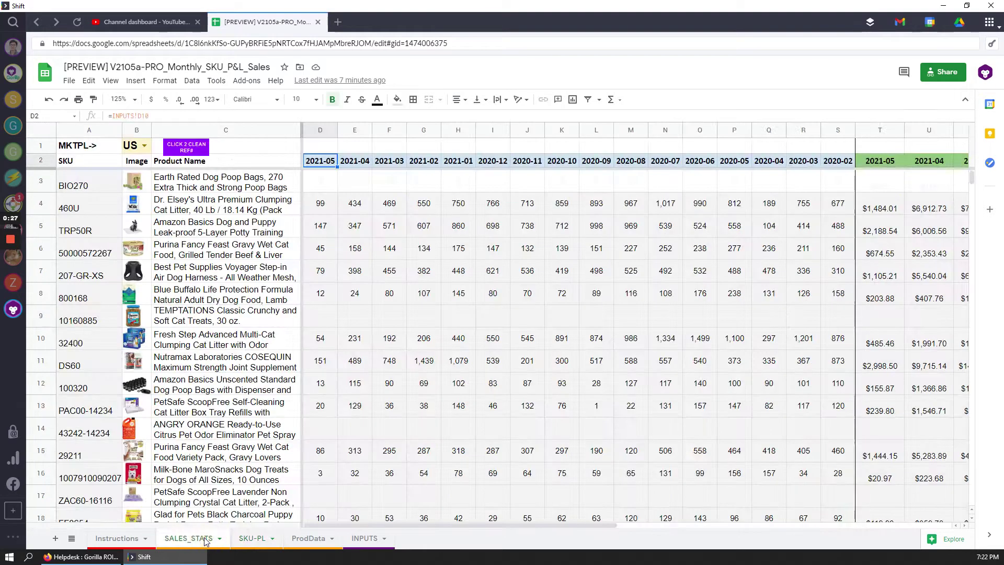
click(425, 386)
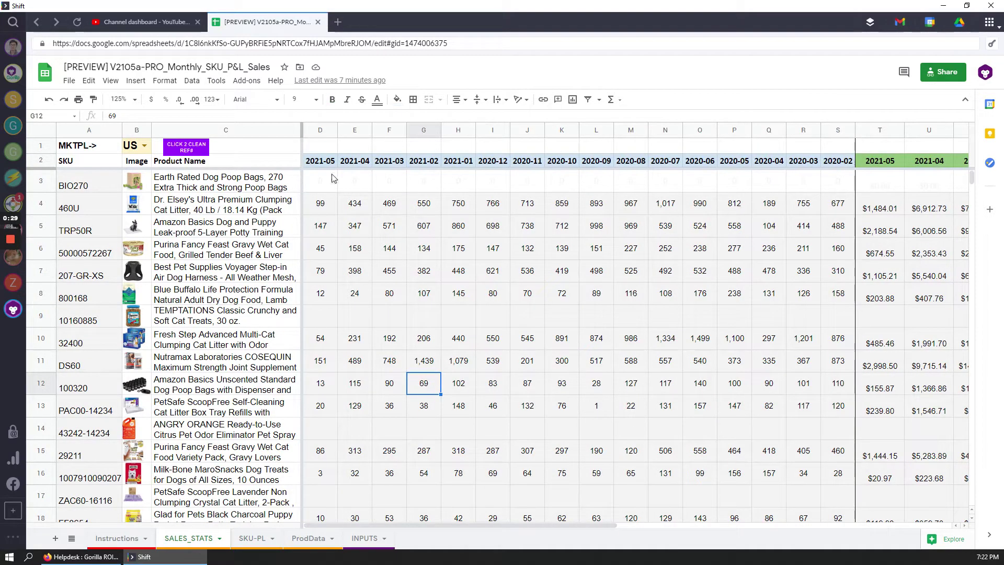
drag(321, 132, 597, 130)
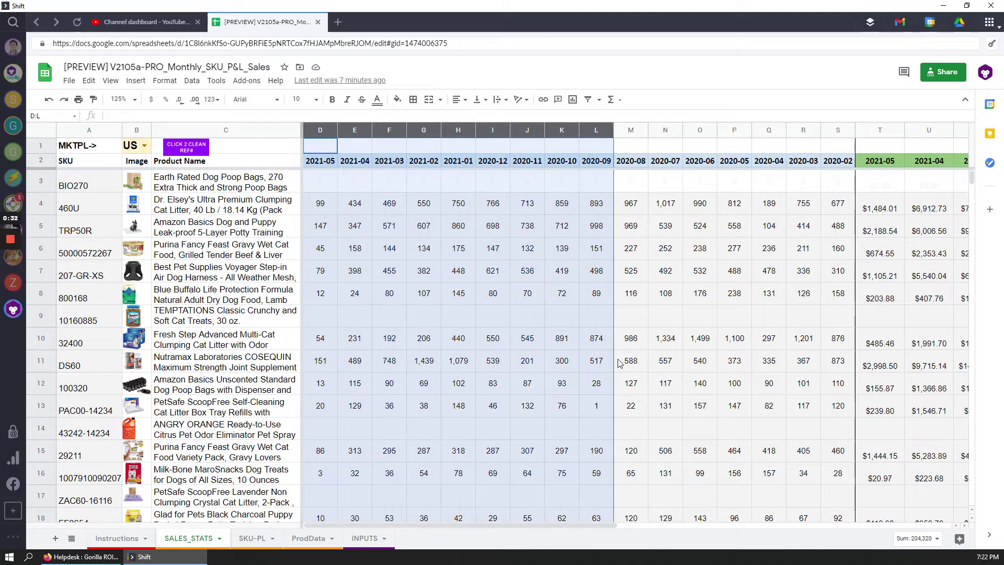
click(574, 364)
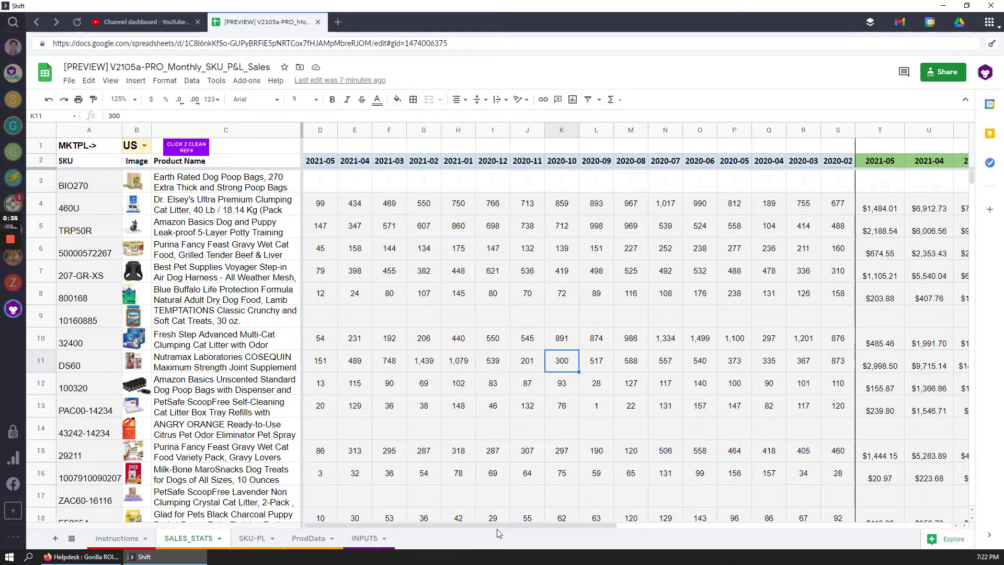
drag(503, 525, 662, 532)
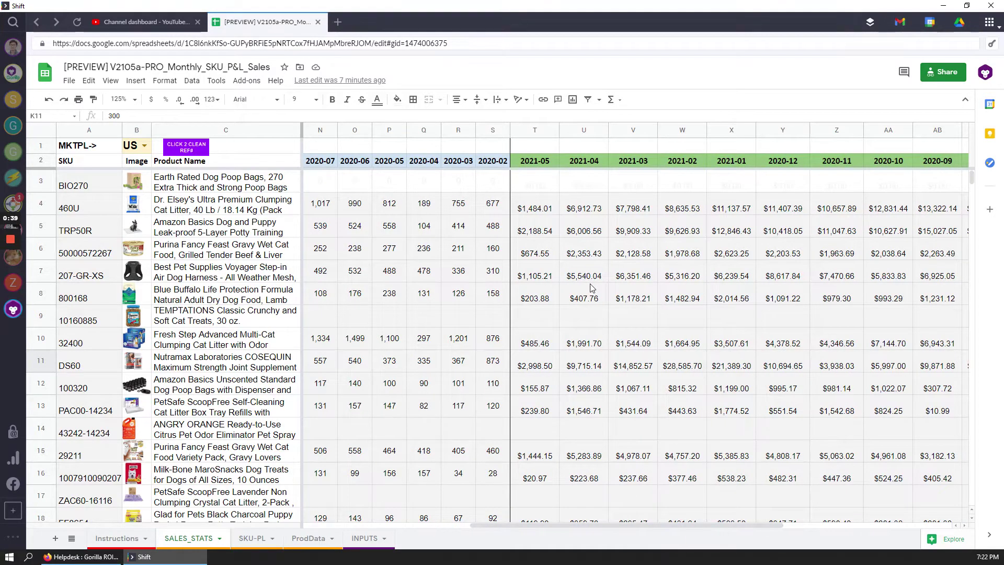
click(544, 232)
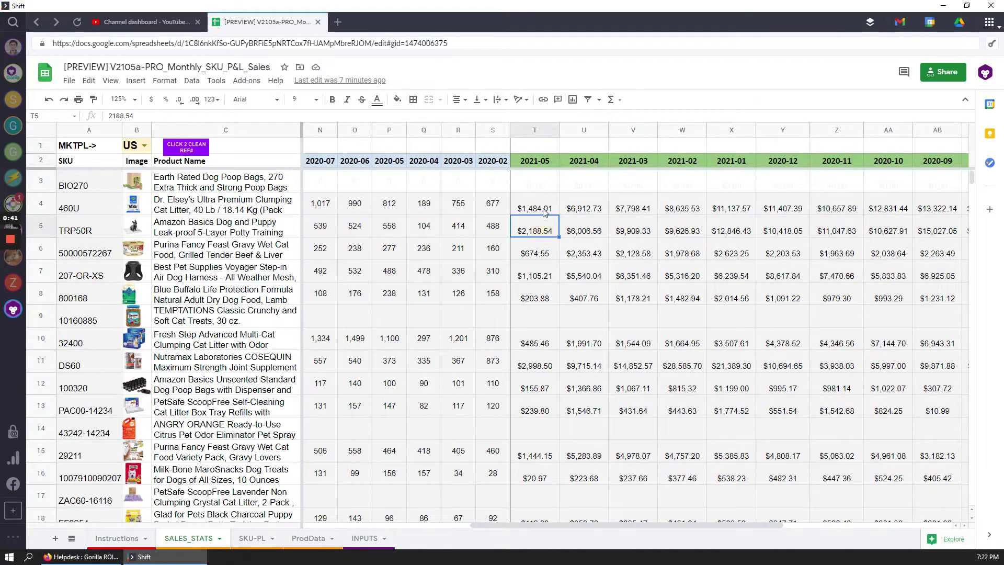
click(544, 211)
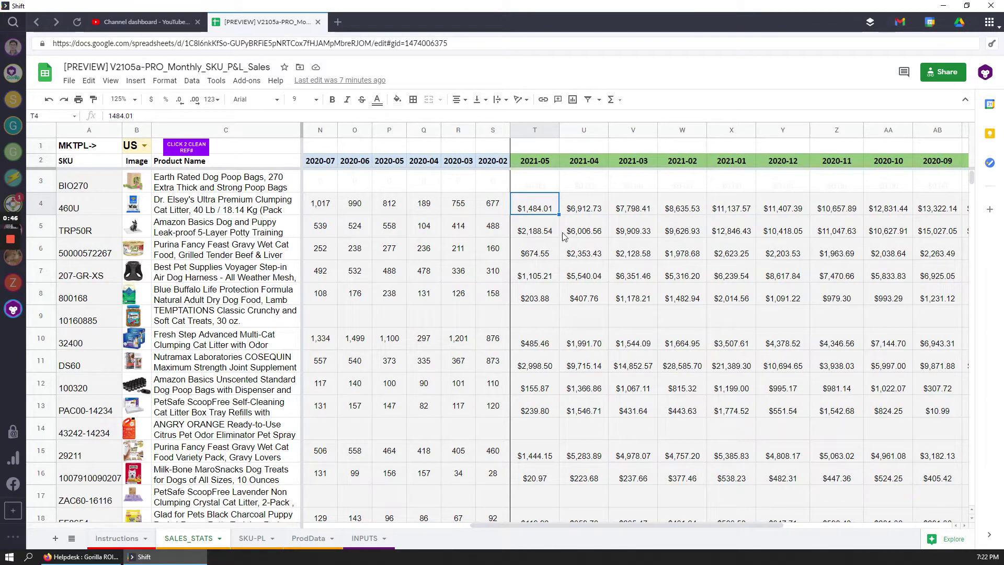
click(161, 82)
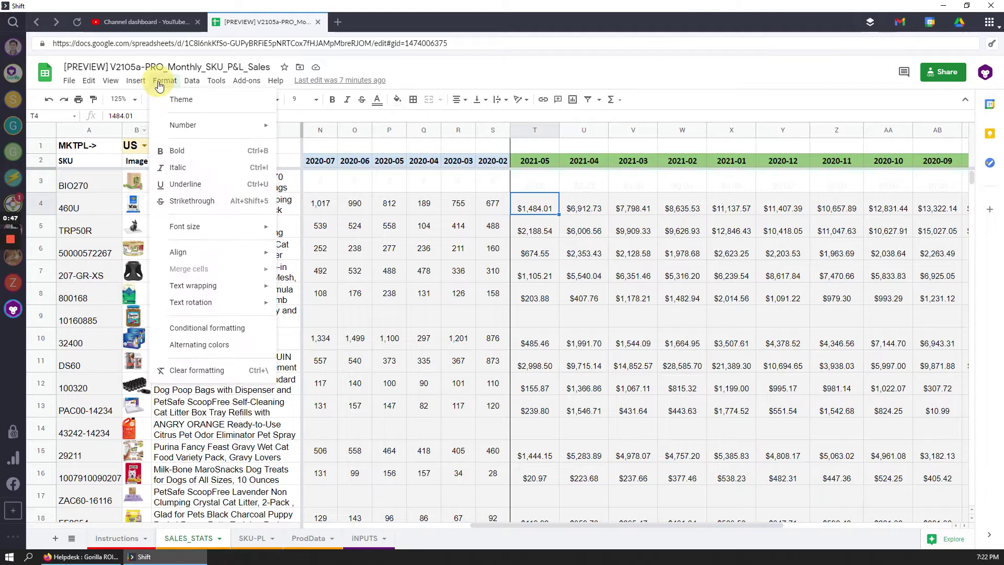
mouse_move(183, 126)
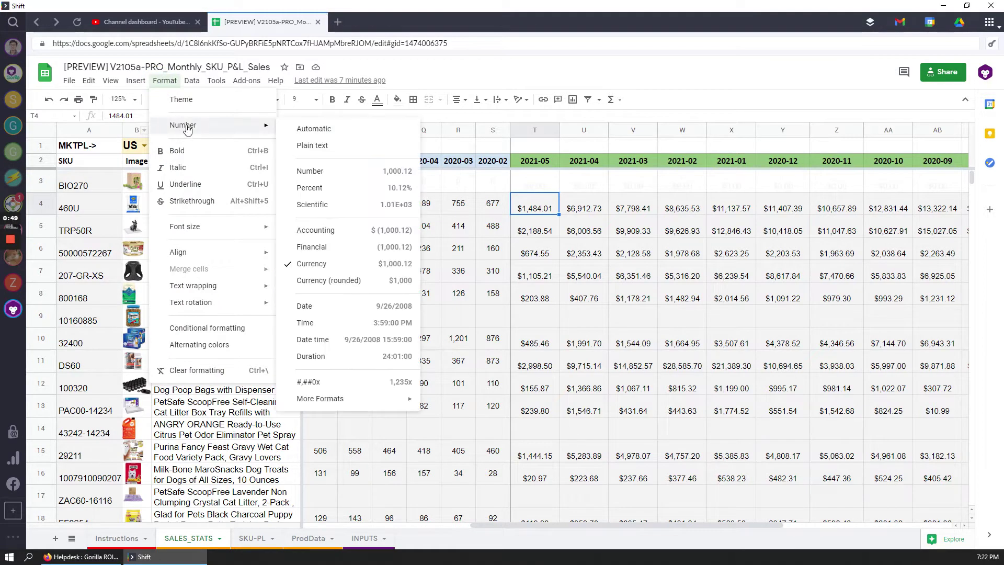
mouse_move(372, 399)
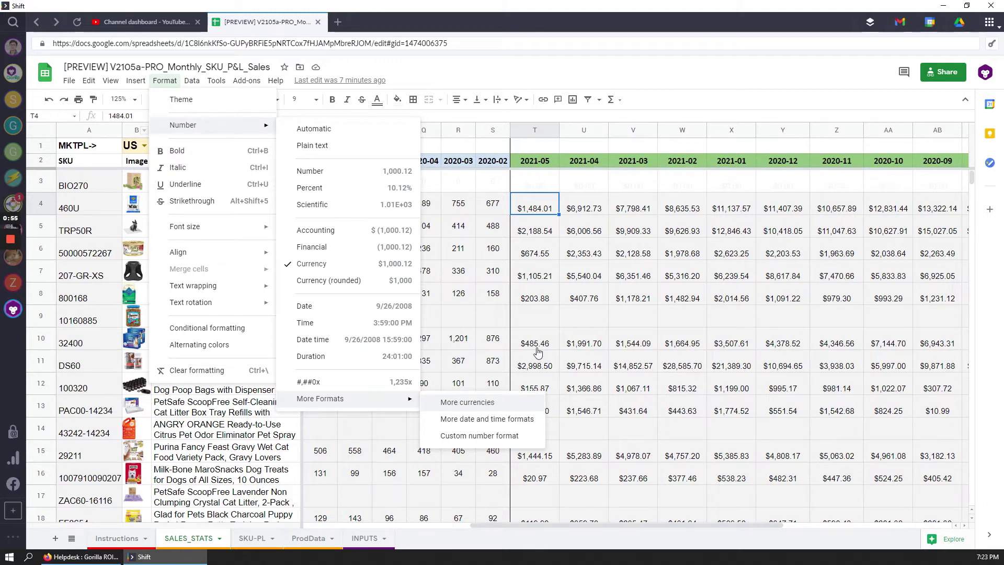
click(553, 314)
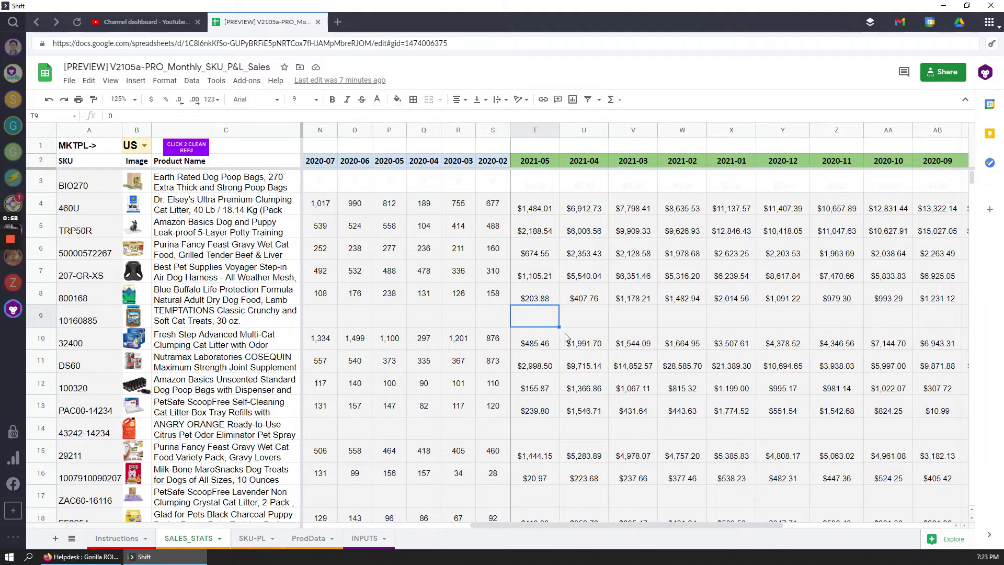
drag(491, 524, 325, 524)
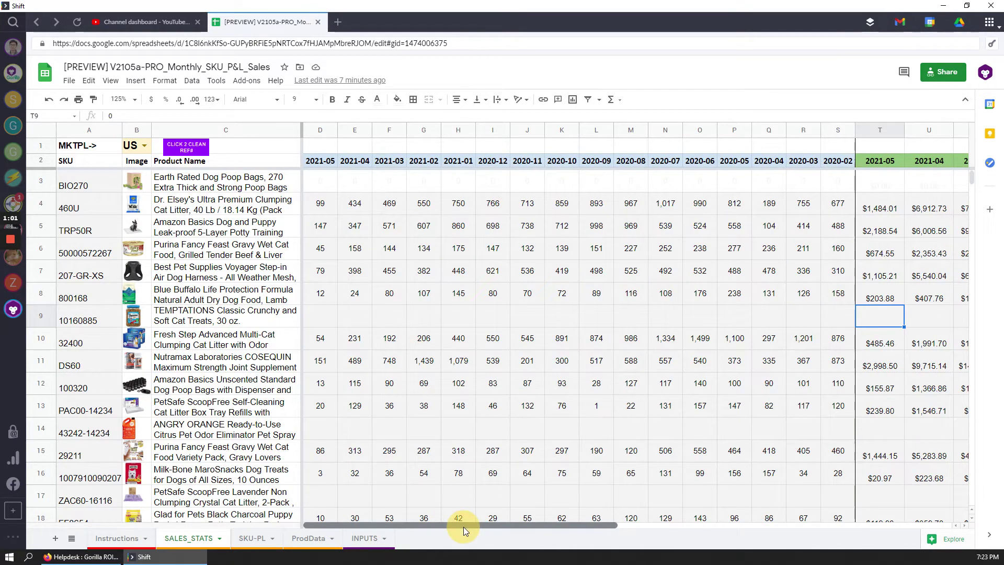
drag(463, 526, 690, 527)
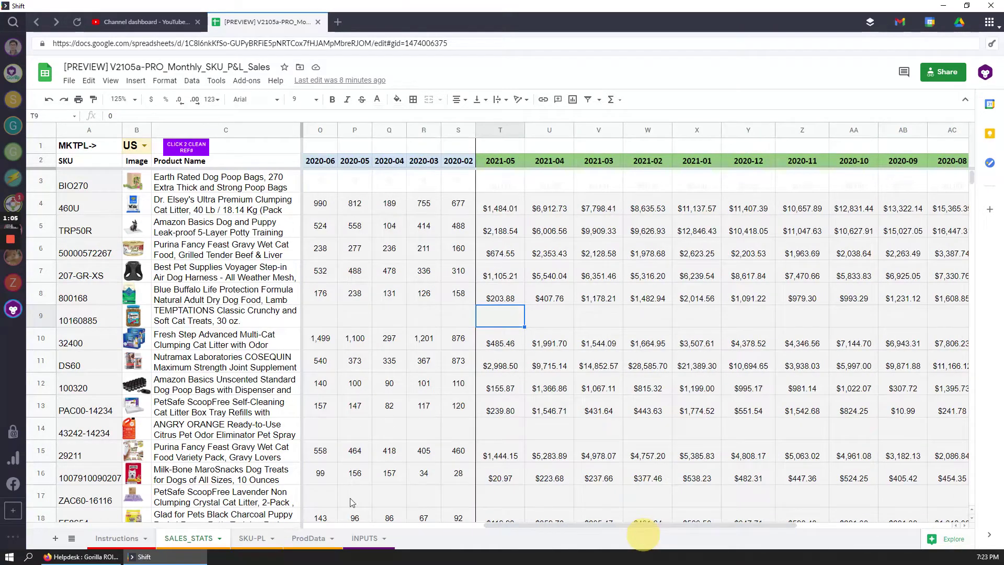
Step: Switch to the SKU-PL sheet and check the A2 period list, leaving it at 2021-04
click(252, 539)
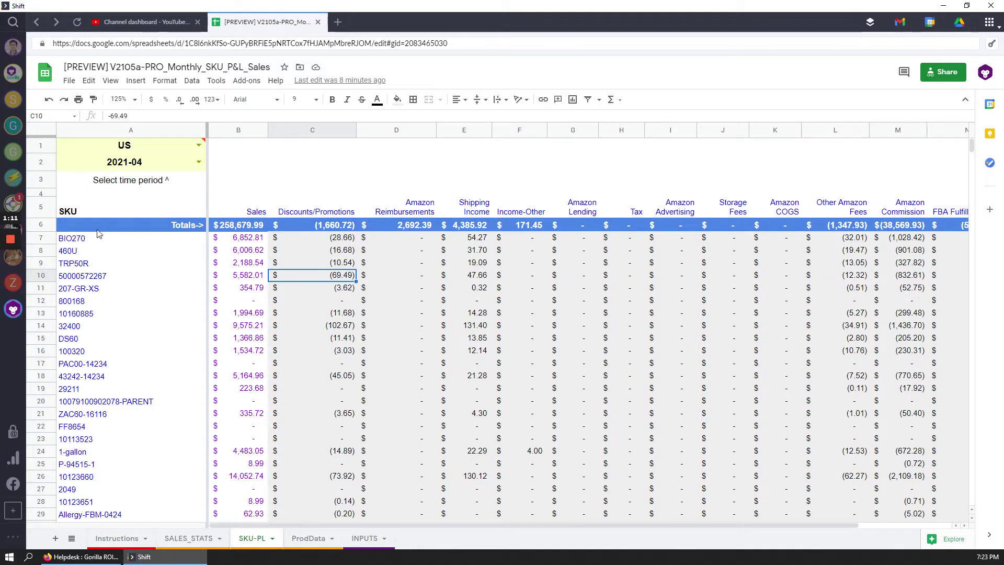
click(129, 166)
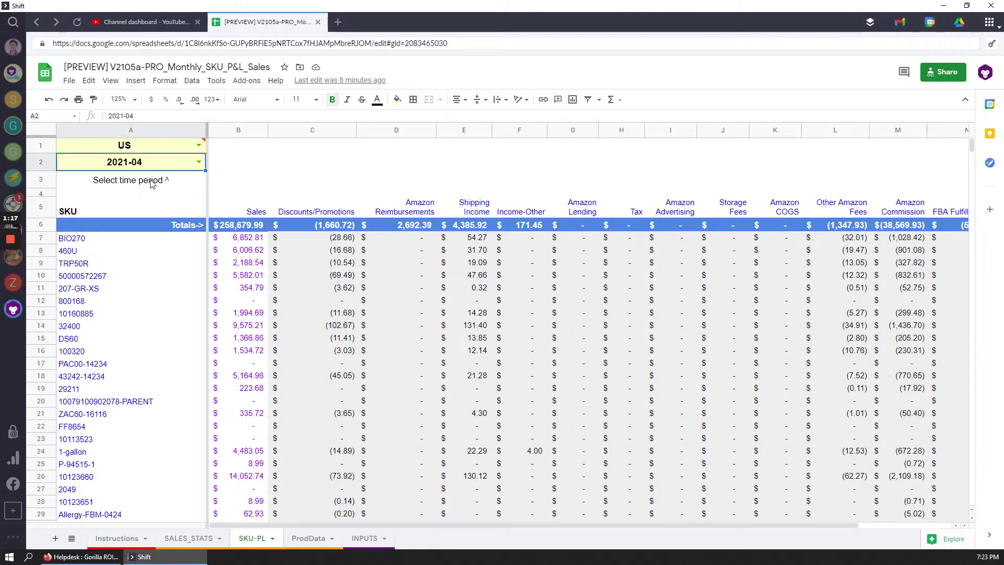
click(198, 162)
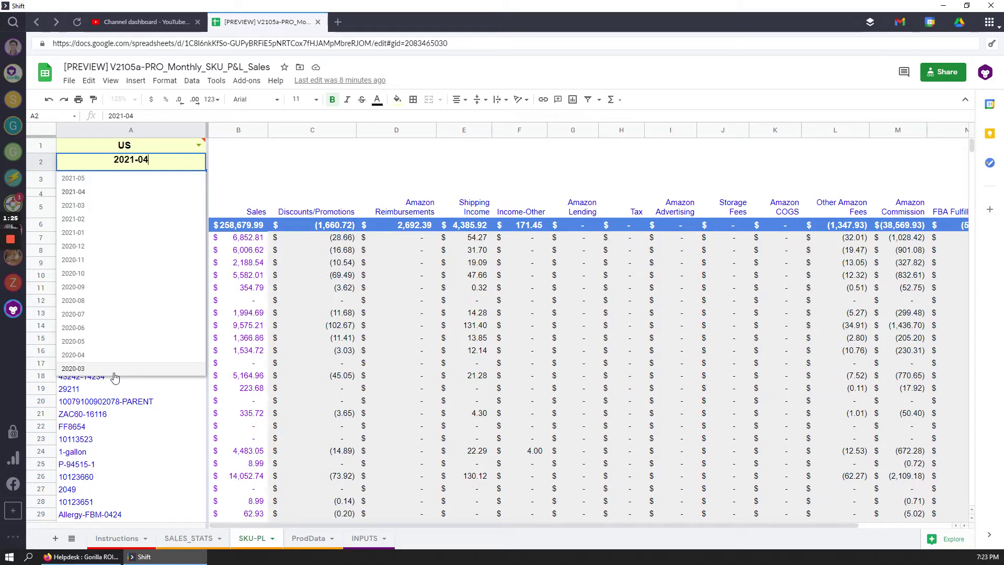
click(151, 401)
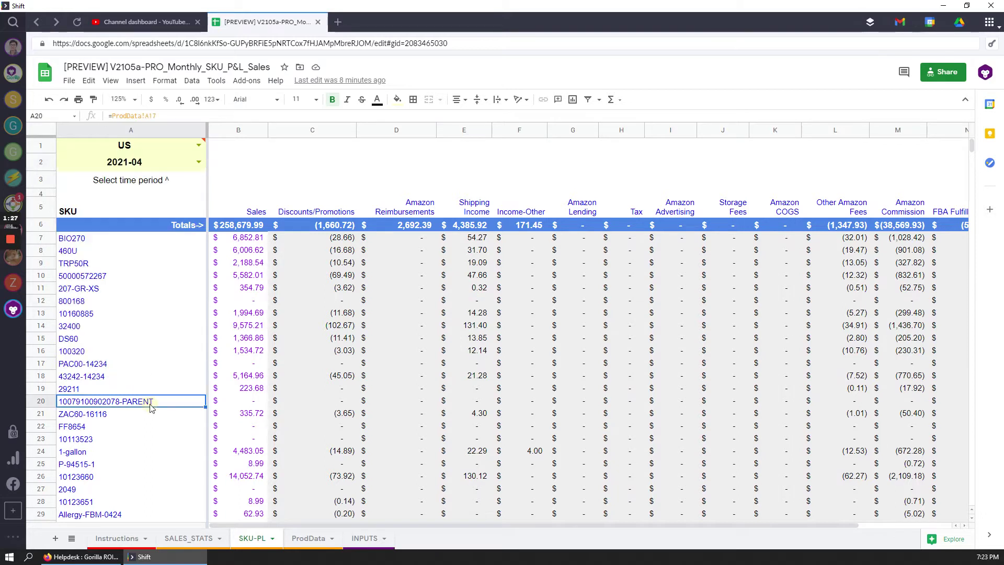
Step: Inspect SKU cells and the Sales, Discounts/Promotions, Reimbursements, Shipping Income and Income-Other headings
click(129, 241)
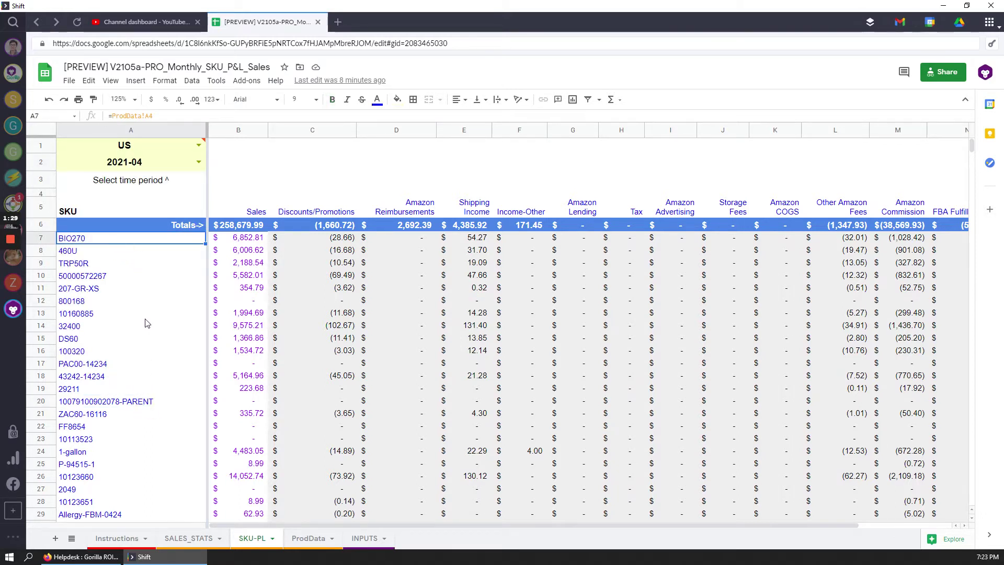
click(143, 315)
click(250, 214)
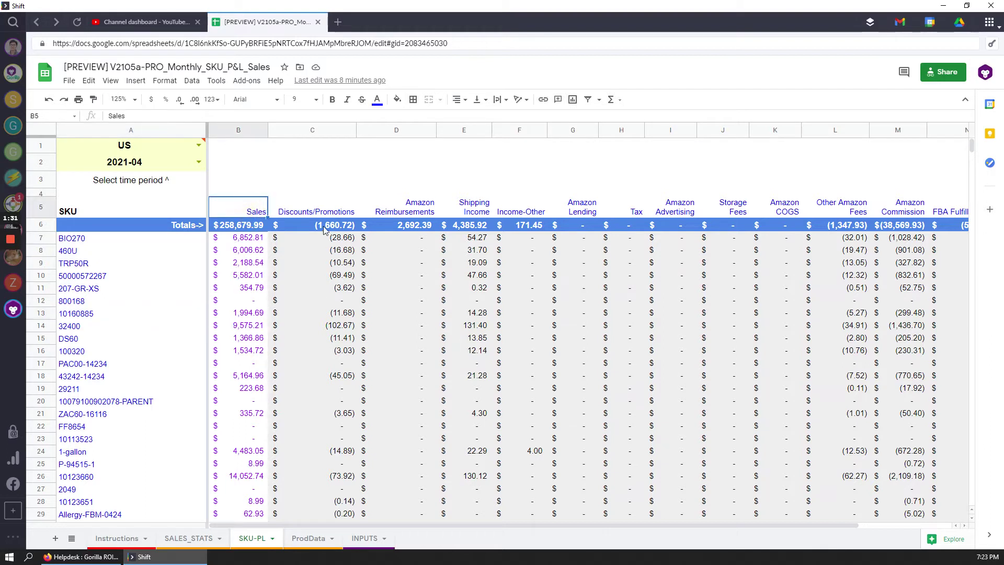
click(318, 212)
click(431, 209)
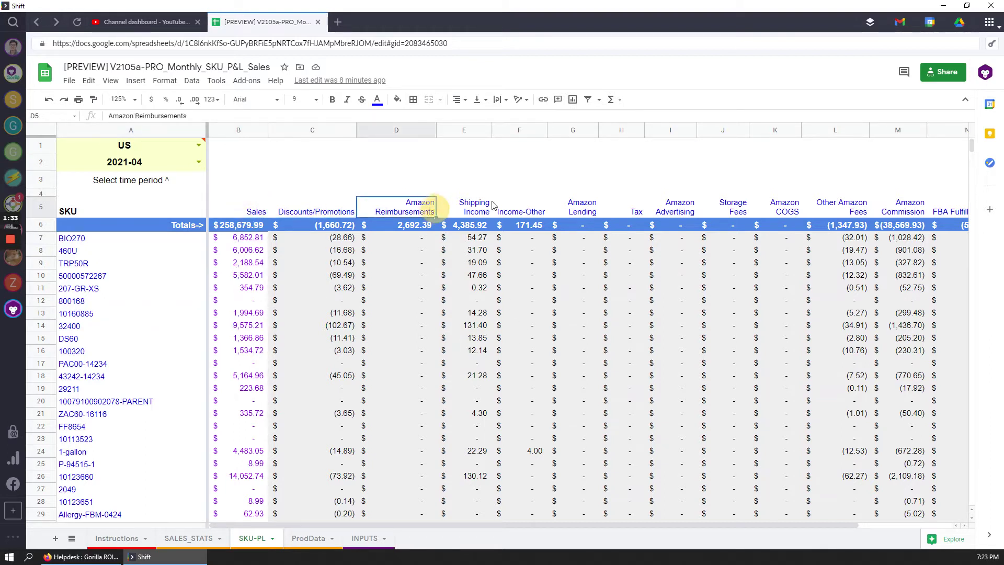
click(476, 209)
click(544, 214)
key(Right)
key(Right)
key(Right)
key(Right)
key(Right)
key(Right)
key(Right)
key(Right)
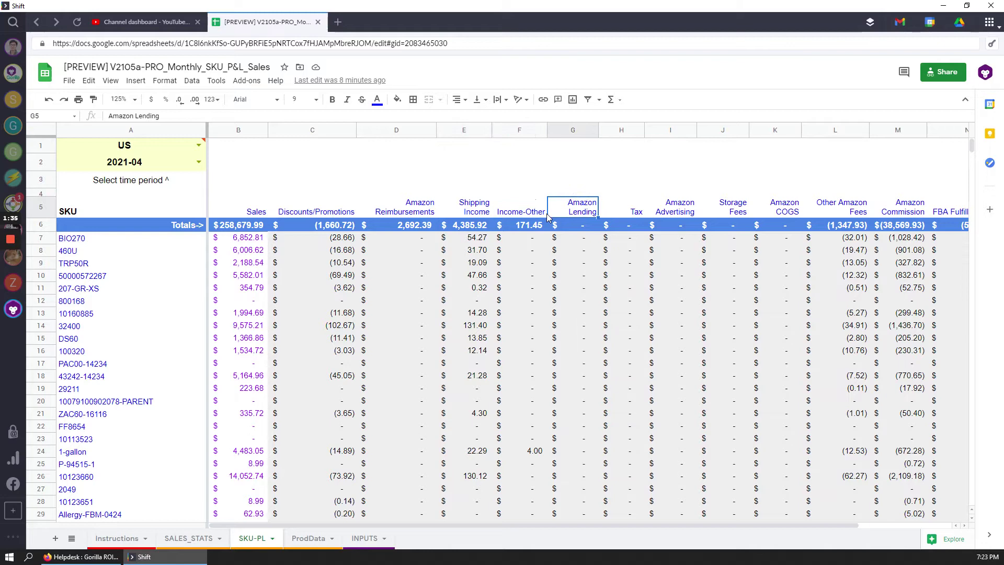
key(Right)
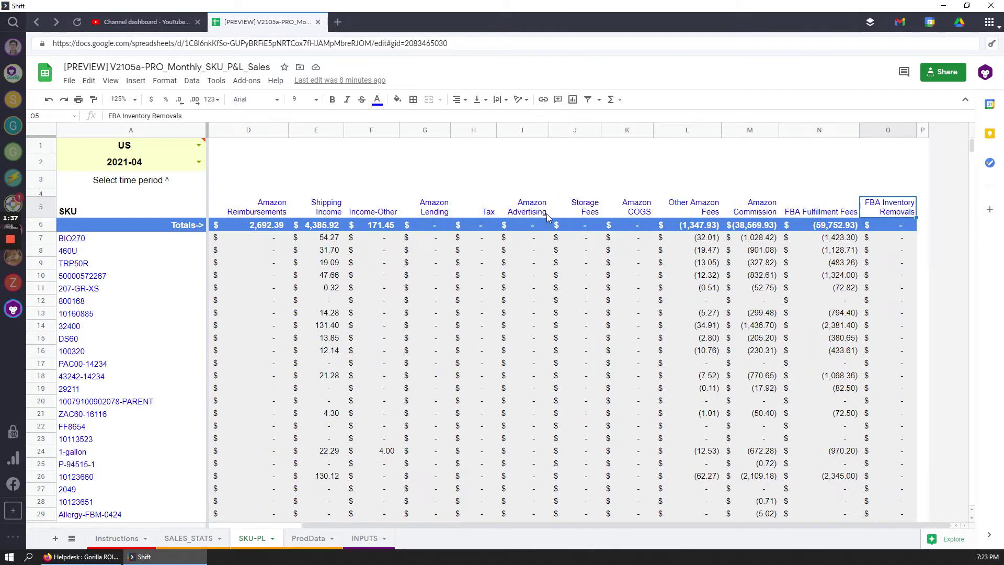
key(Left)
key(Left)
key(Left)
key(Left)
key(Left)
key(Left)
key(Left)
key(Left)
key(Left)
key(Left)
key(Left)
key(Left)
key(Left)
key(Left)
key(Down)
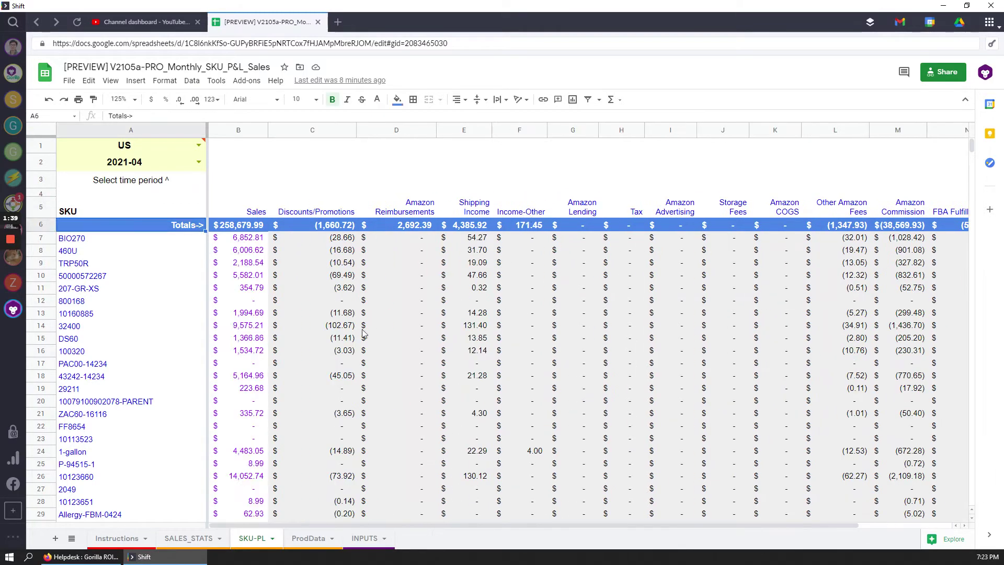
Step: Check the reimbursement in D17, the discount in C18 and SKU 457345 in A33
click(378, 368)
click(334, 377)
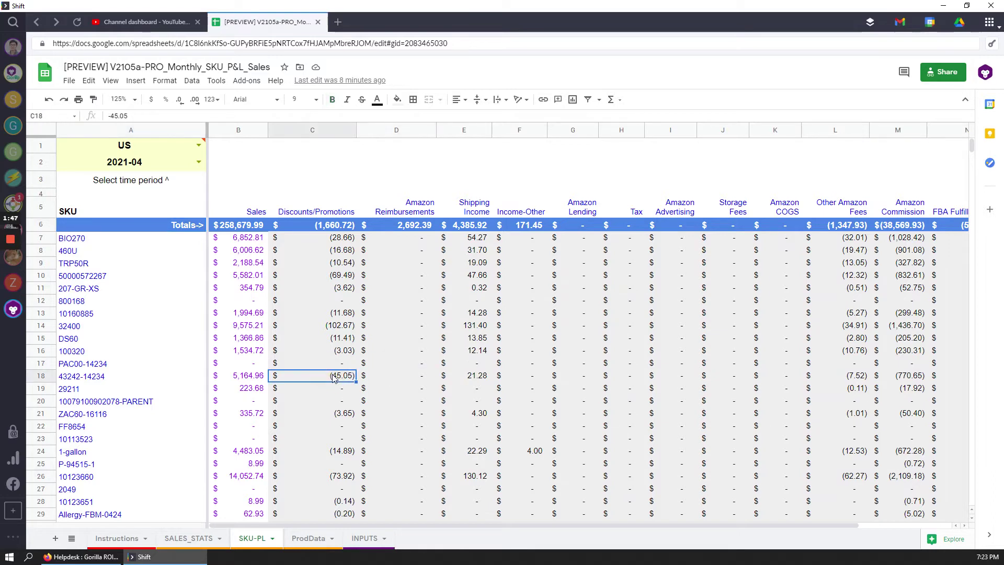
scroll(334, 378, down, 5)
click(144, 334)
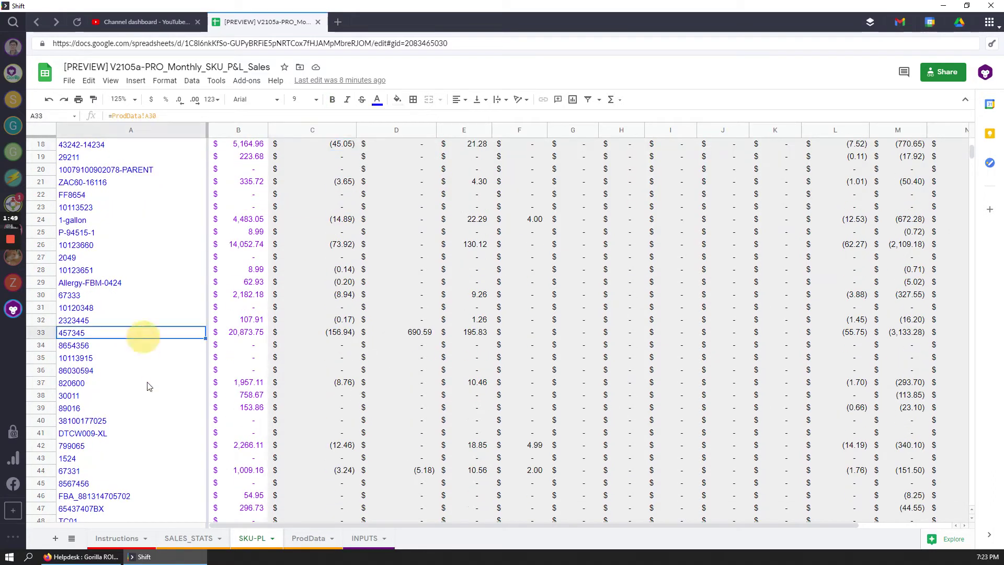
scroll(150, 376, up, 5)
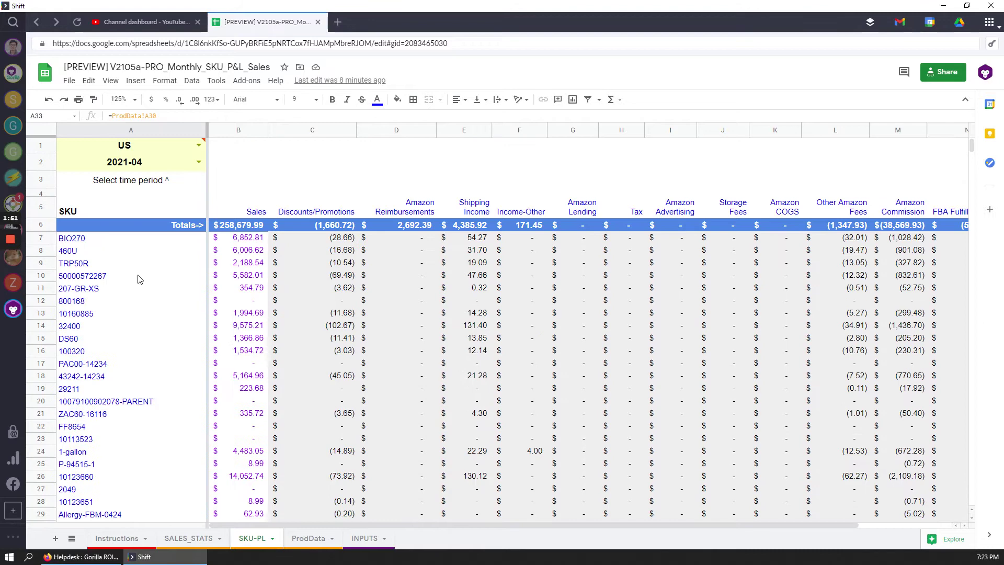
Step: Select column A from BIO270 in A7 down to the last SKU in A304
click(124, 241)
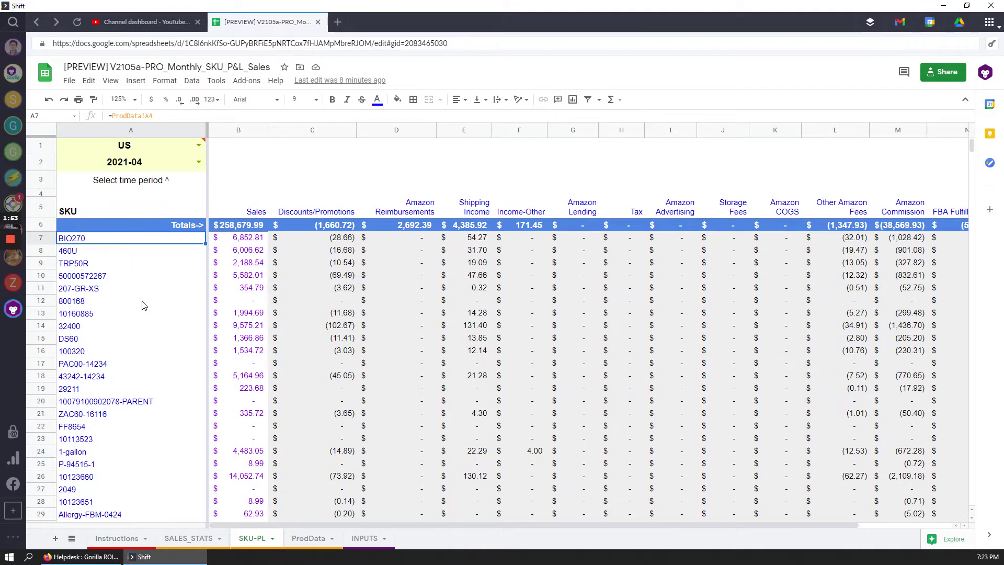
key(ctrl+Down)
key(ctrl+Up)
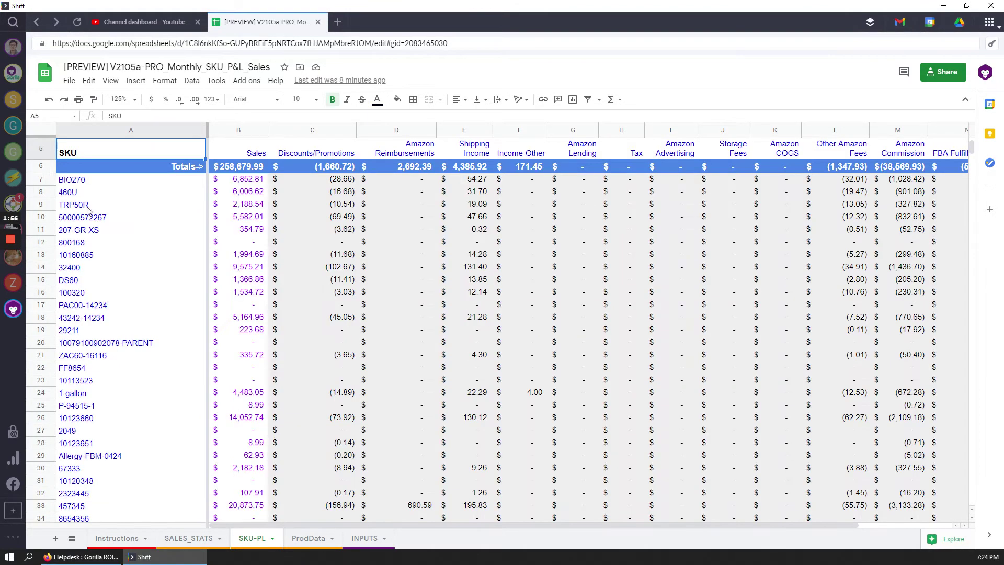
scroll(144, 305, up, 2)
click(144, 305)
scroll(156, 308, down, 5)
scroll(157, 308, down, 20)
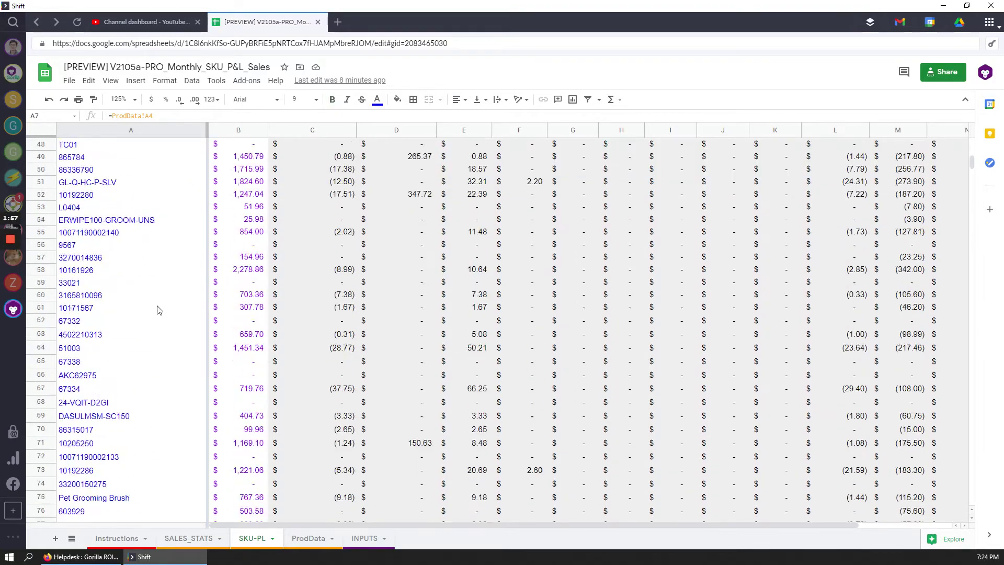
scroll(152, 321, down, 20)
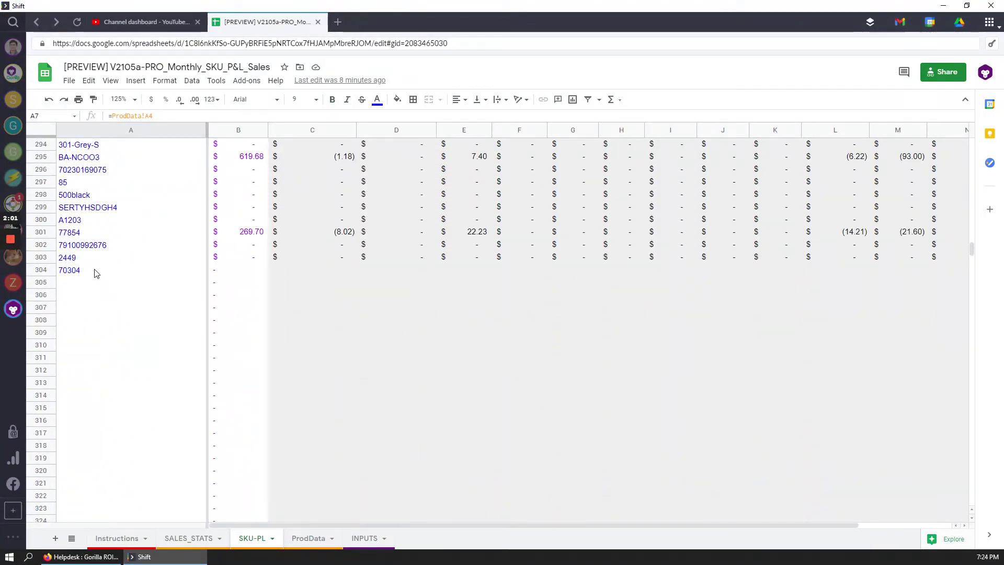
key(ctrl+shift+Down)
Step: Switch the bottom-right summary from Sum to Count, showing 298 SKUs
scroll(158, 340, up, 20)
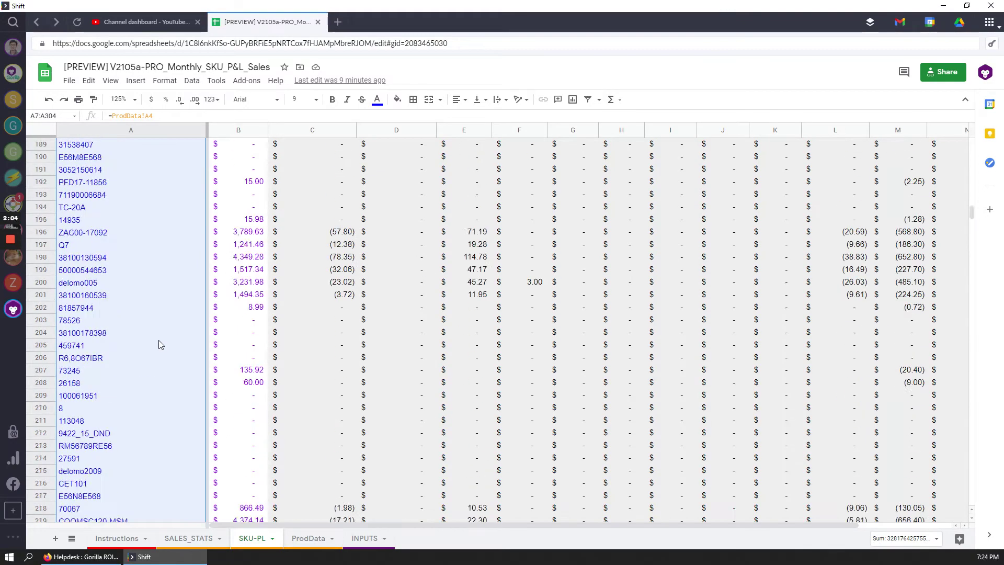
click(905, 538)
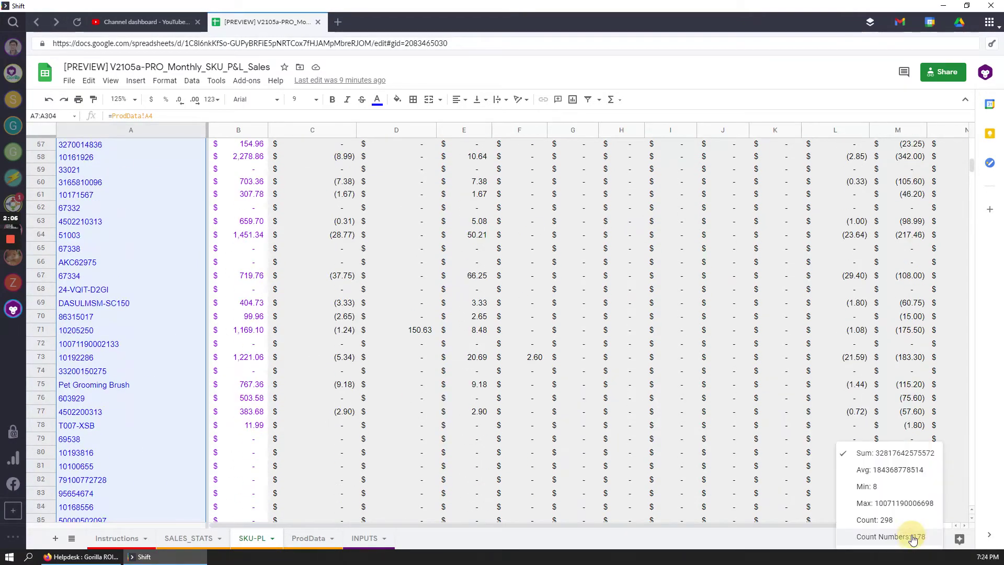
click(883, 510)
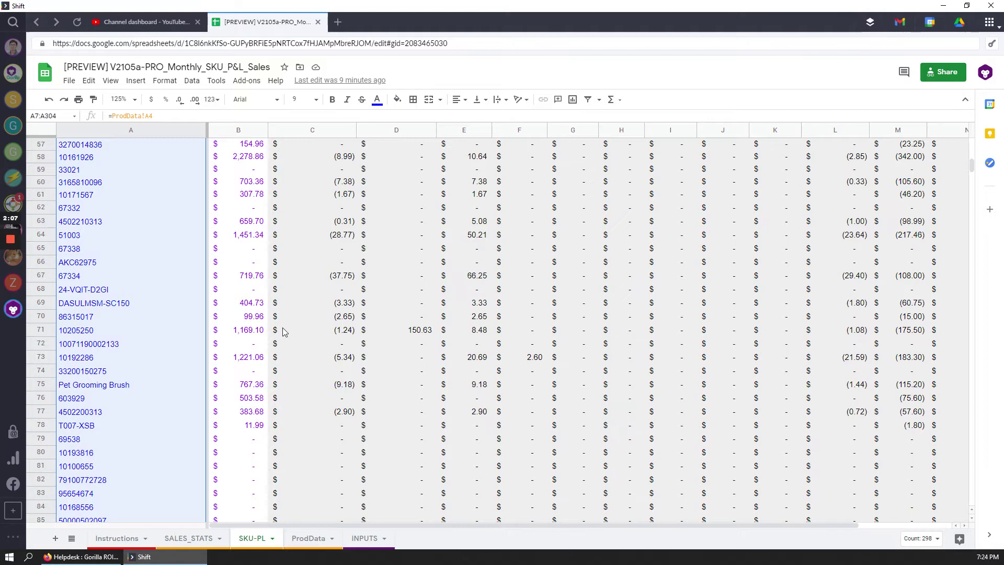
scroll(150, 361, up, 11)
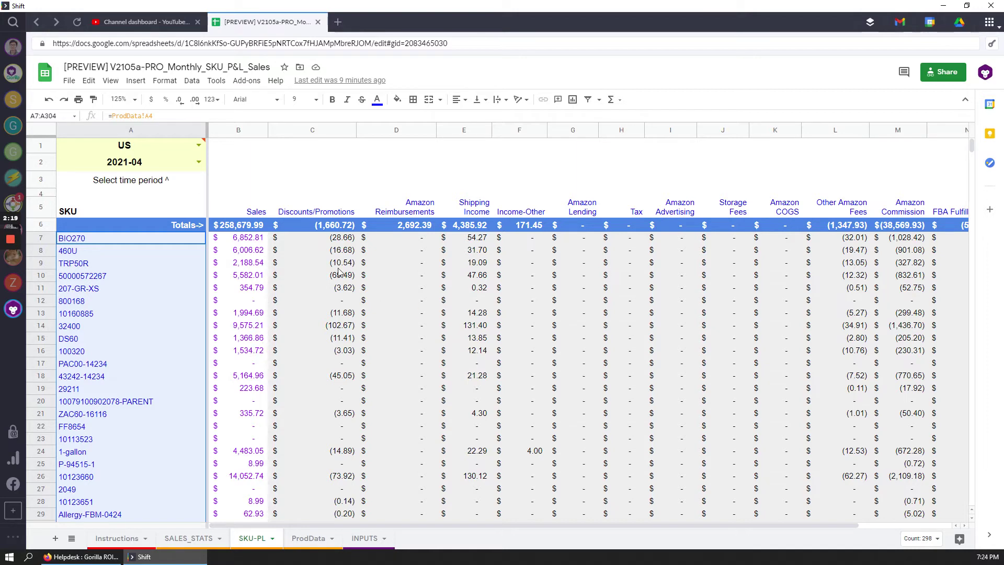
scroll(288, 325, down, 1)
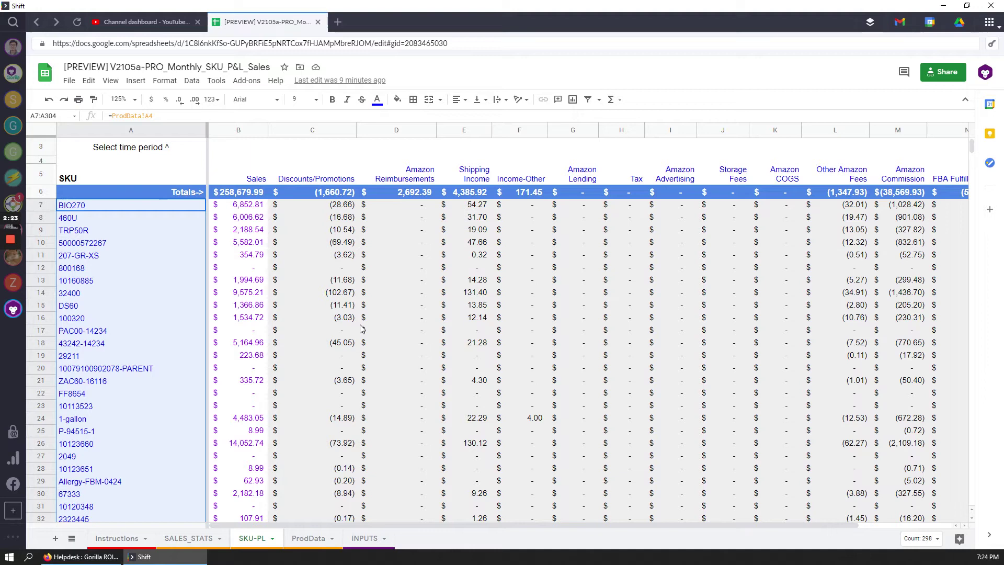
scroll(541, 374, up, 1)
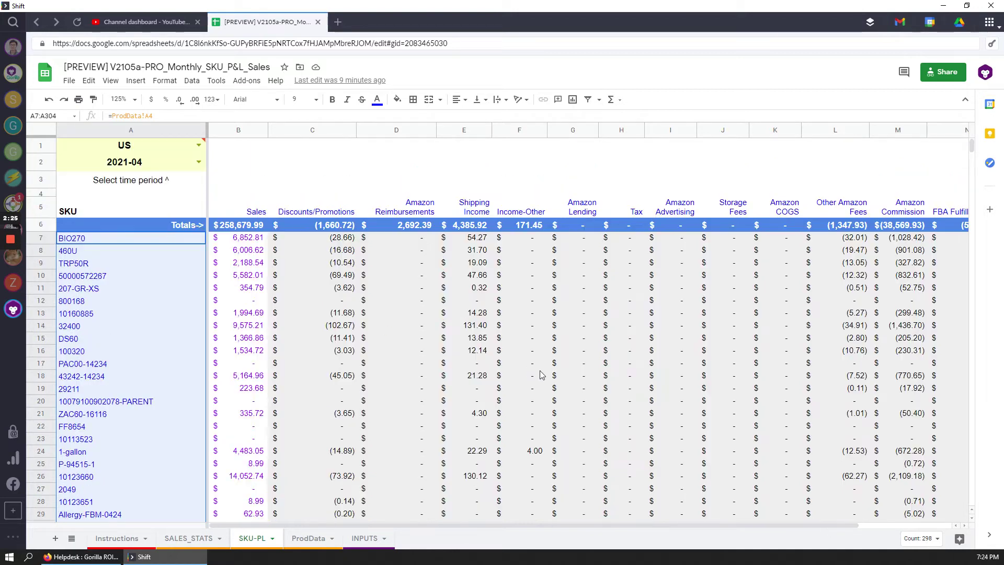
Step: Select the Amazon Lending, Storage Fees and Amazon COGS columns with their values
click(600, 180)
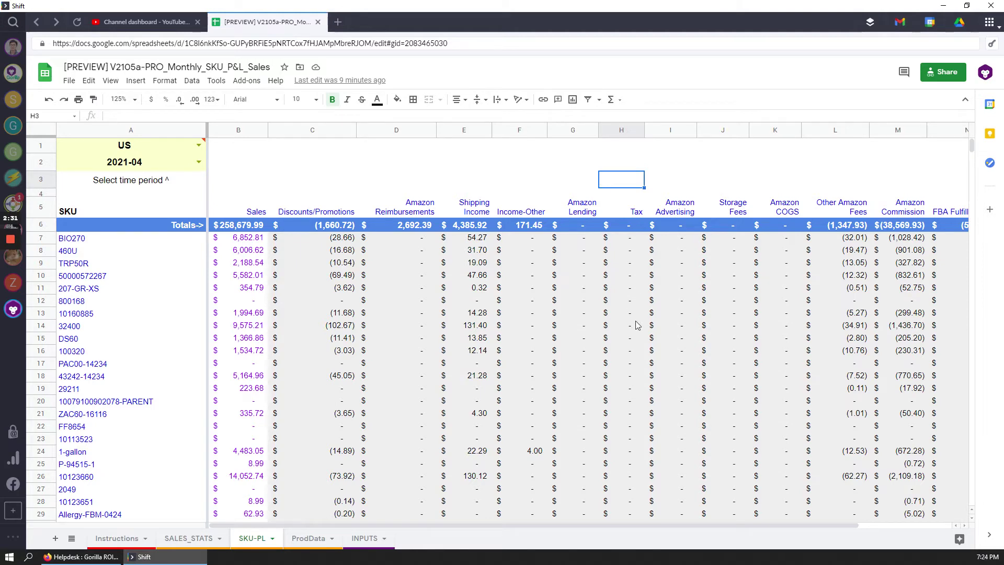
scroll(637, 325, down, 1)
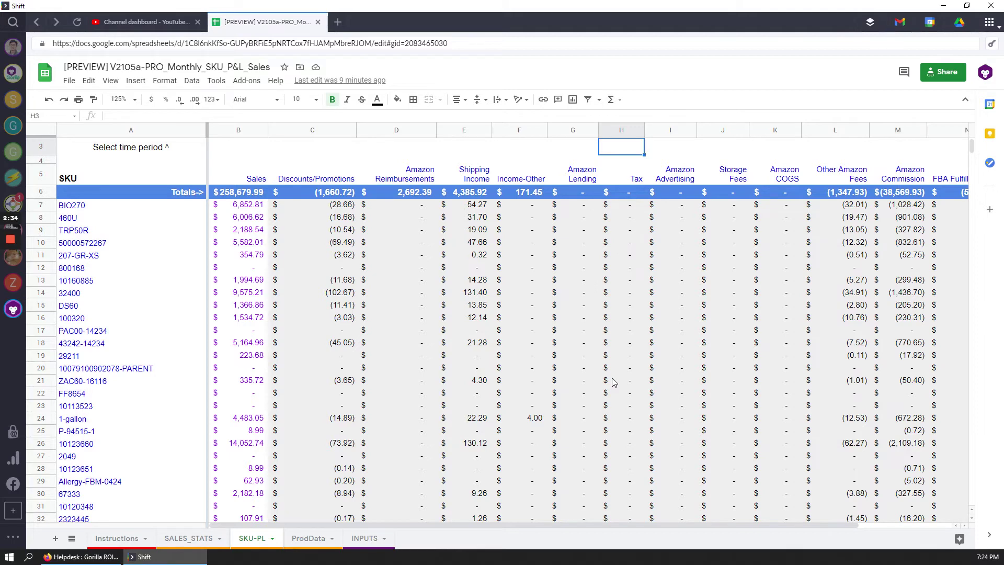
scroll(615, 382, down, 7)
click(629, 370)
scroll(634, 381, up, 8)
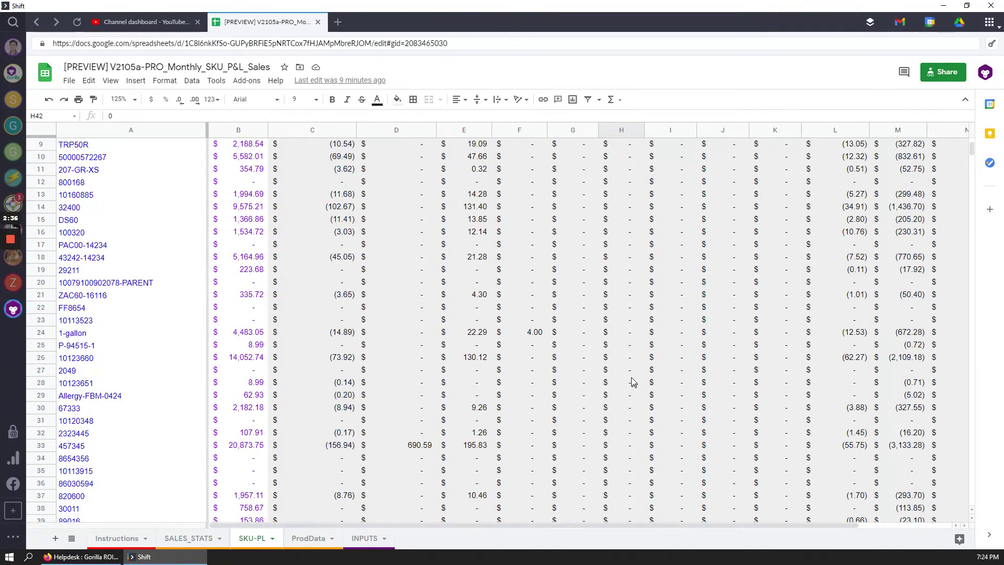
click(576, 238)
drag(580, 207, 584, 468)
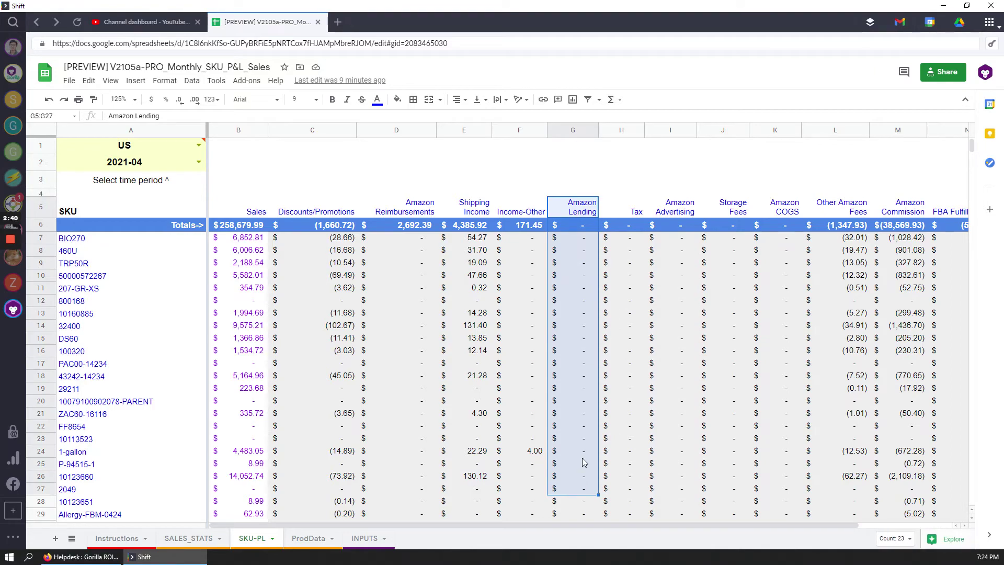
drag(731, 207, 736, 480)
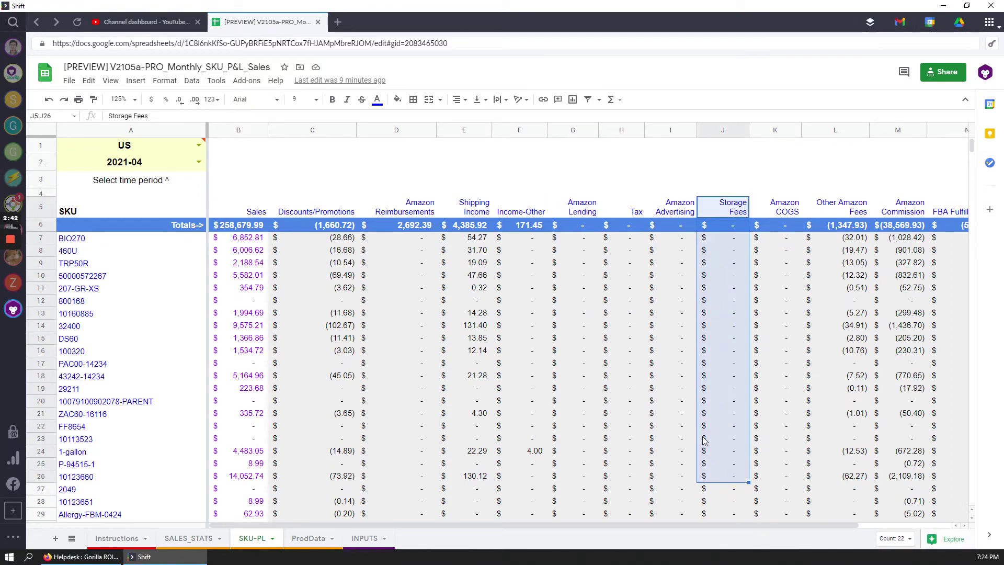
scroll(705, 439, down, 10)
scroll(785, 411, up, 10)
drag(784, 207, 780, 463)
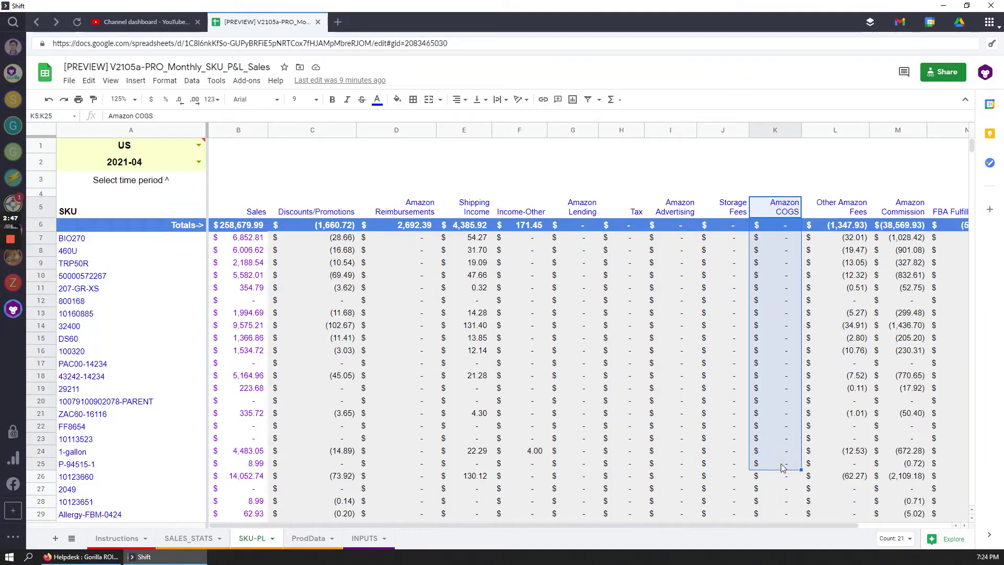
Step: Scroll the SKU-PL sheet sideways, then go to the ProdData product sheet
drag(714, 525, 815, 528)
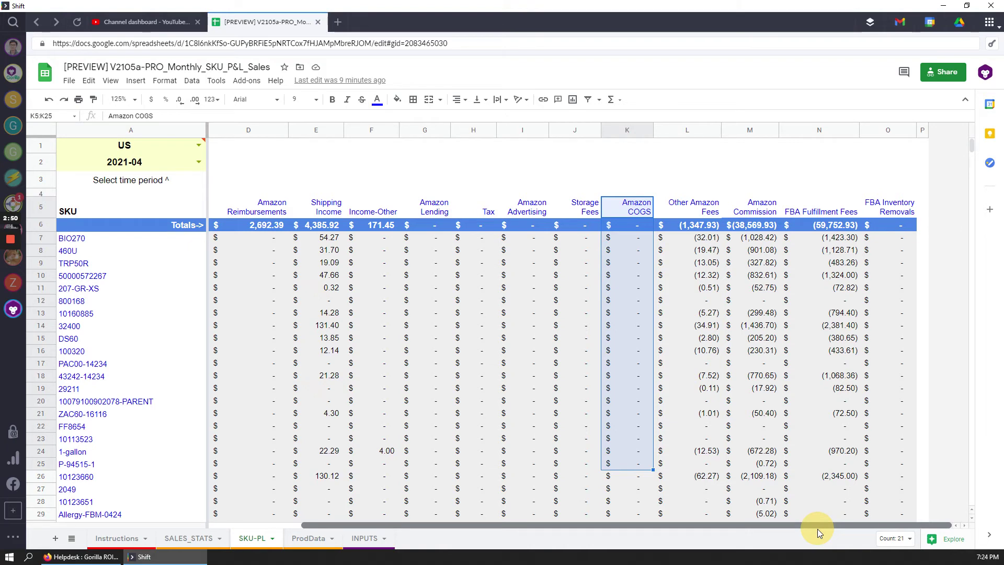
drag(796, 531, 592, 535)
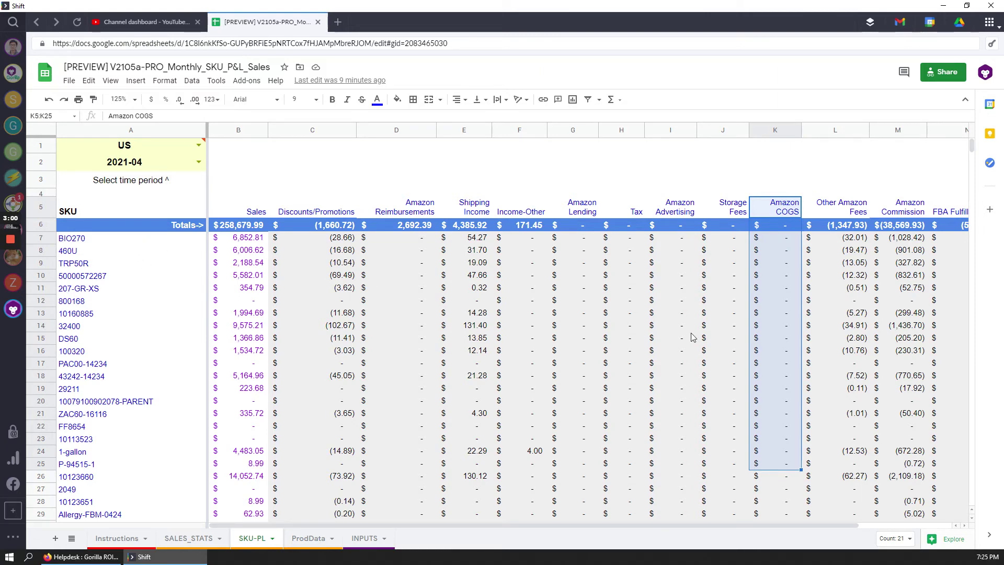
click(310, 538)
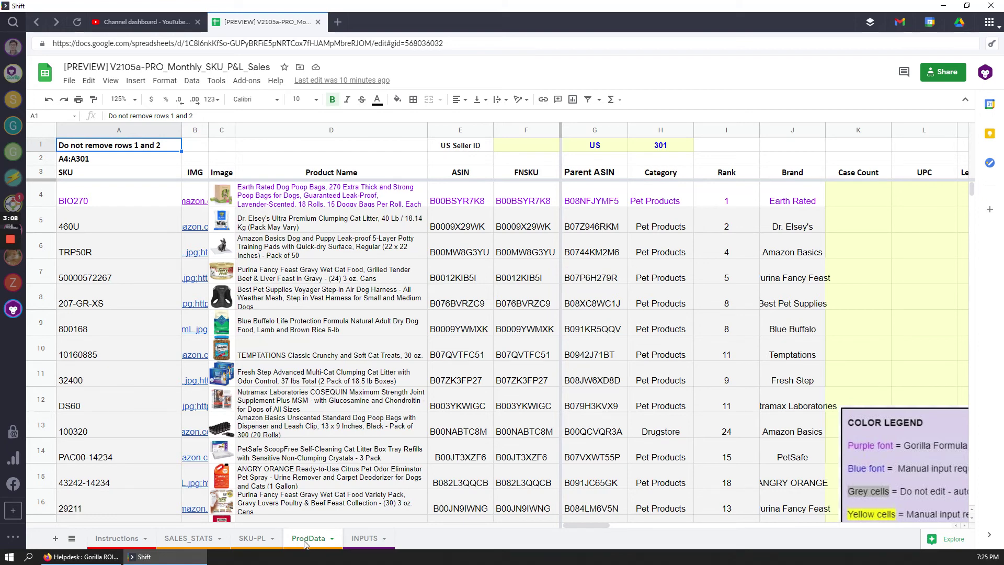
Step: Browse ProdData SKUs, product names and ranks, then return via SKU-PL to SALES_STATS
click(139, 204)
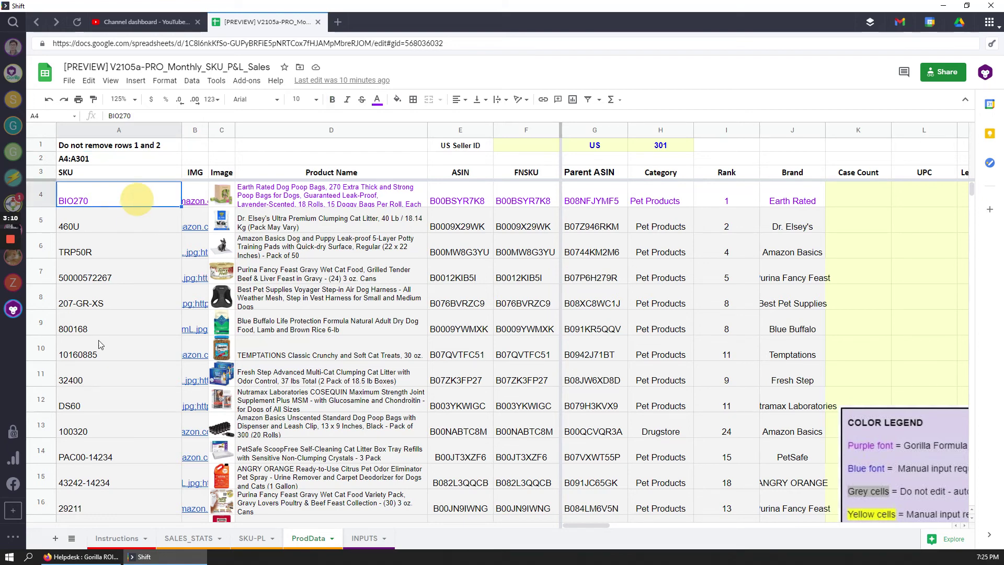
click(137, 348)
click(116, 230)
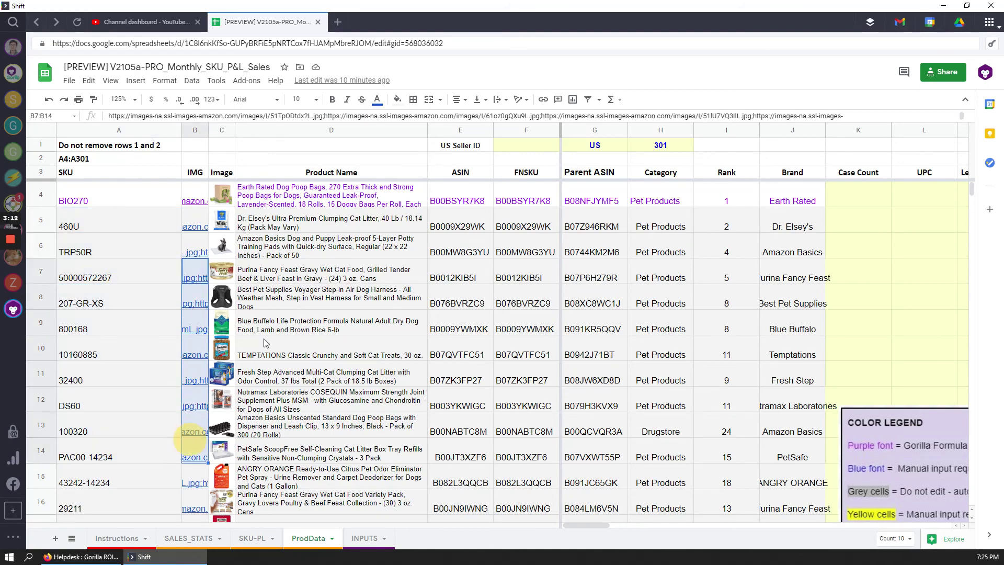
drag(329, 245, 313, 404)
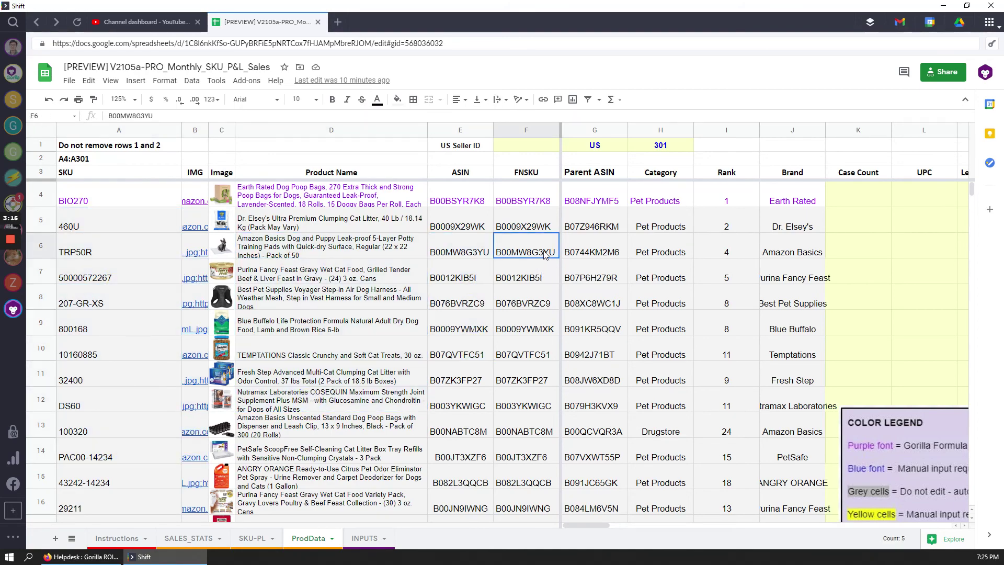
click(721, 246)
scroll(809, 339, down, 5)
scroll(809, 339, up, 5)
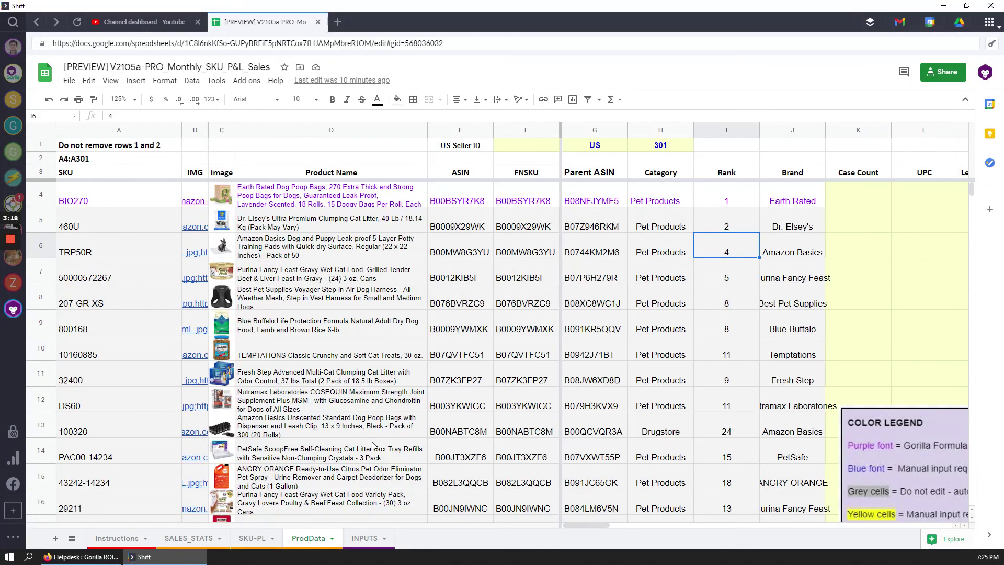
click(254, 541)
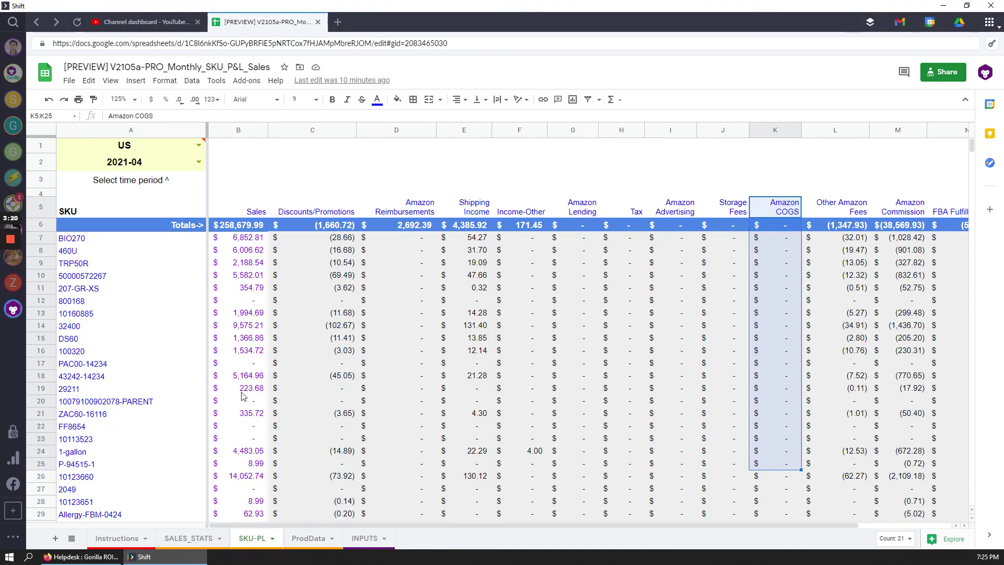
click(194, 538)
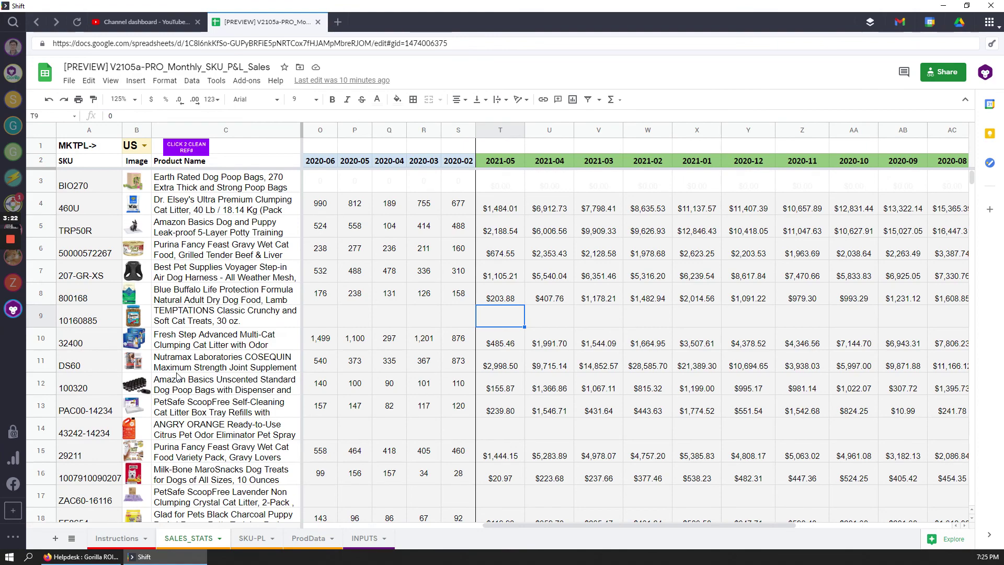